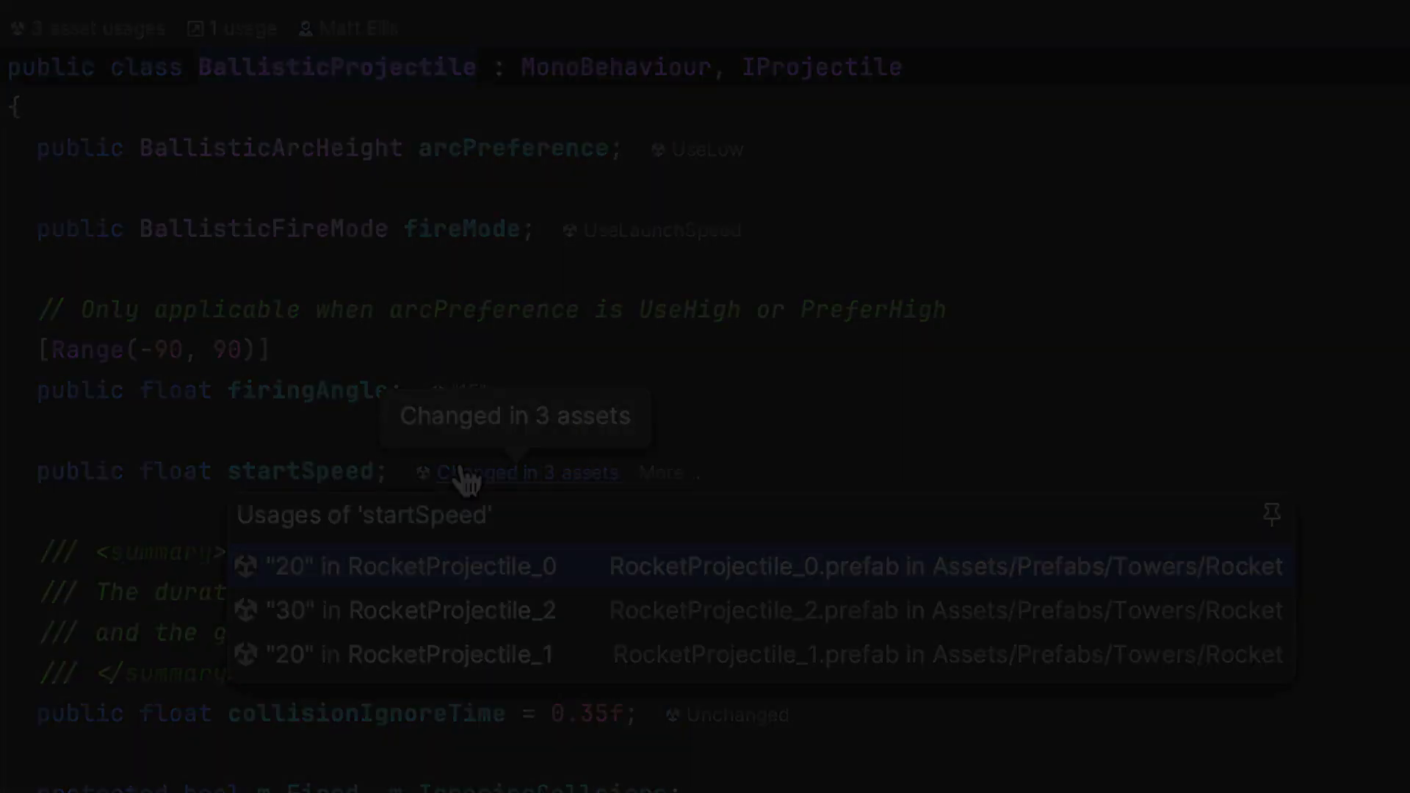
- Create MyNewSystem from the DOTS ISystem template and show its generated code
{"action": "key", "text": "super+n"}
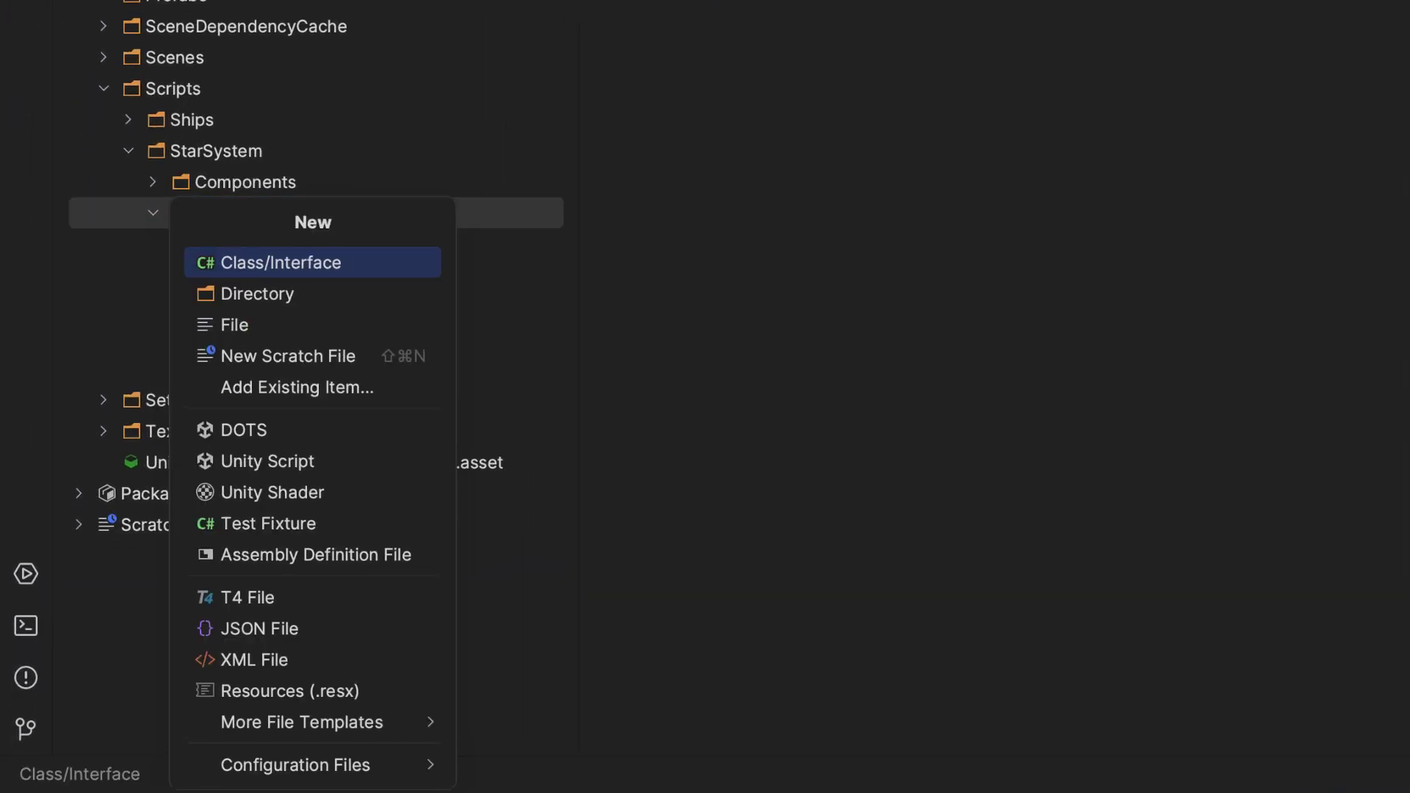
{"action": "key", "text": "Down"}
{"action": "key", "text": "Down"}
{"action": "key", "text": "Down"}
{"action": "key", "text": "Return"}
{"action": "type", "text": "My"}
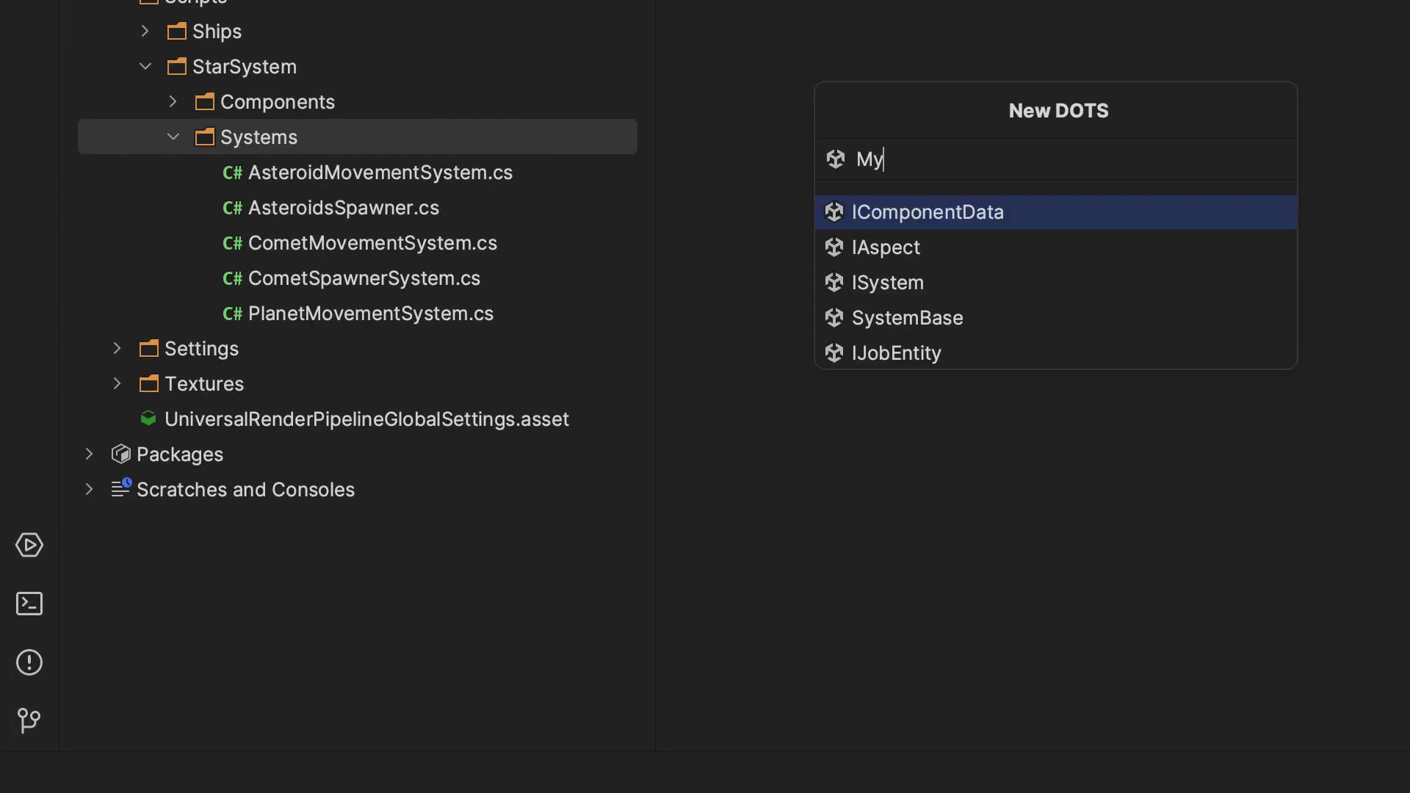
{"action": "key", "text": "Down"}
{"action": "key", "text": "Down"}
{"action": "key", "text": "Return"}
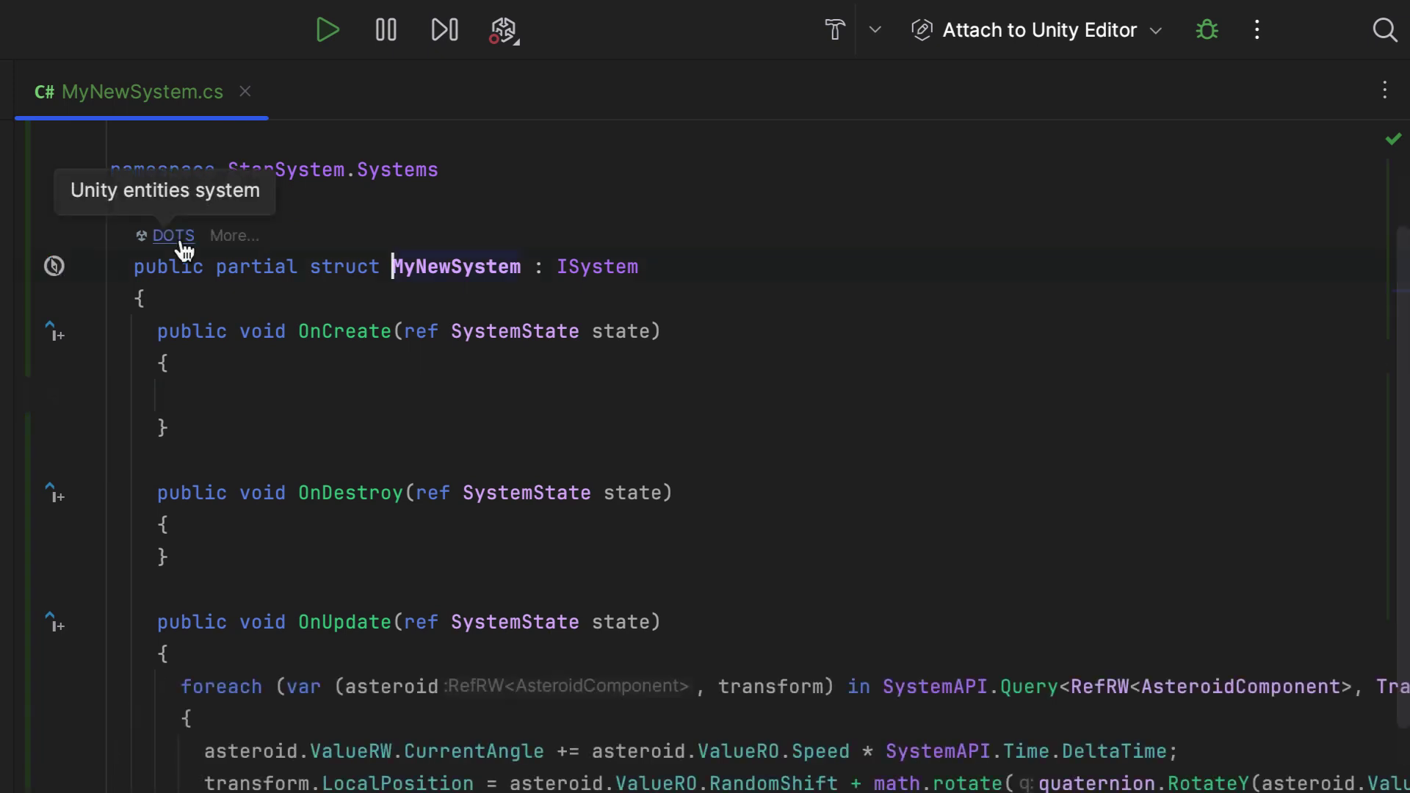
{"action": "left_click", "coordinate": [179, 240]}
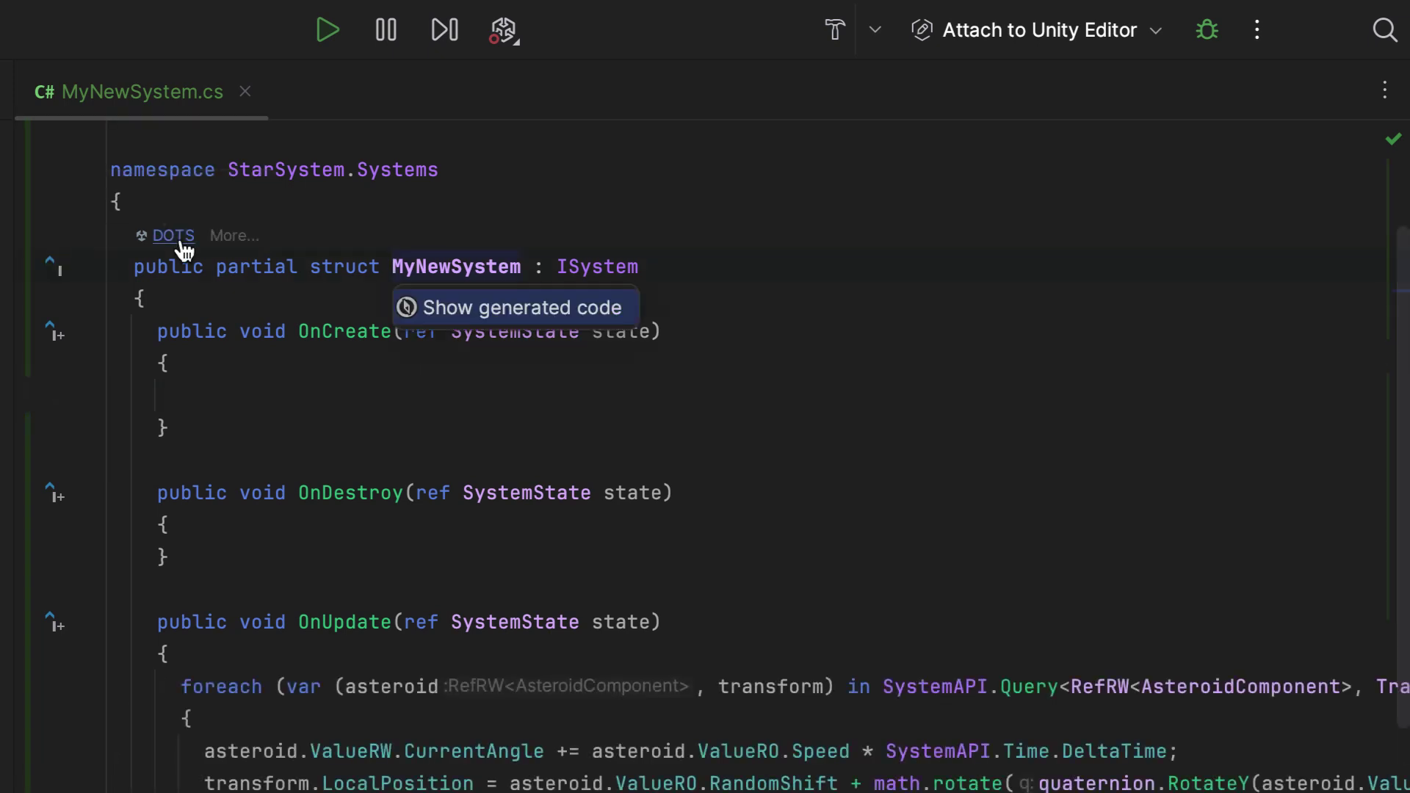
{"action": "left_click", "coordinate": [449, 314]}
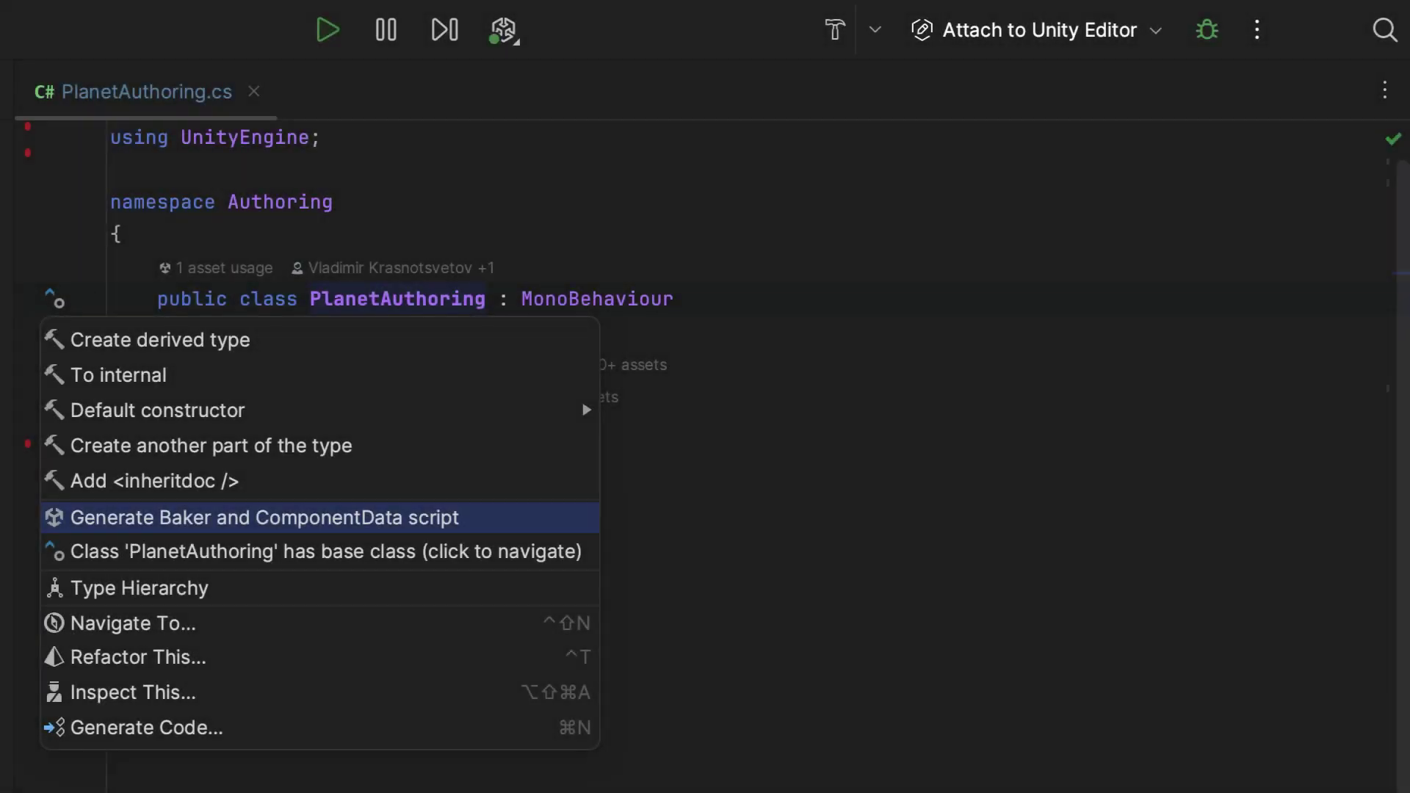
- Generate a baker and PlanetComponentData from PlanetAuthoring, including all its fields
{"action": "key", "text": "Return"}
{"action": "left_click", "coordinate": [368, 220]}
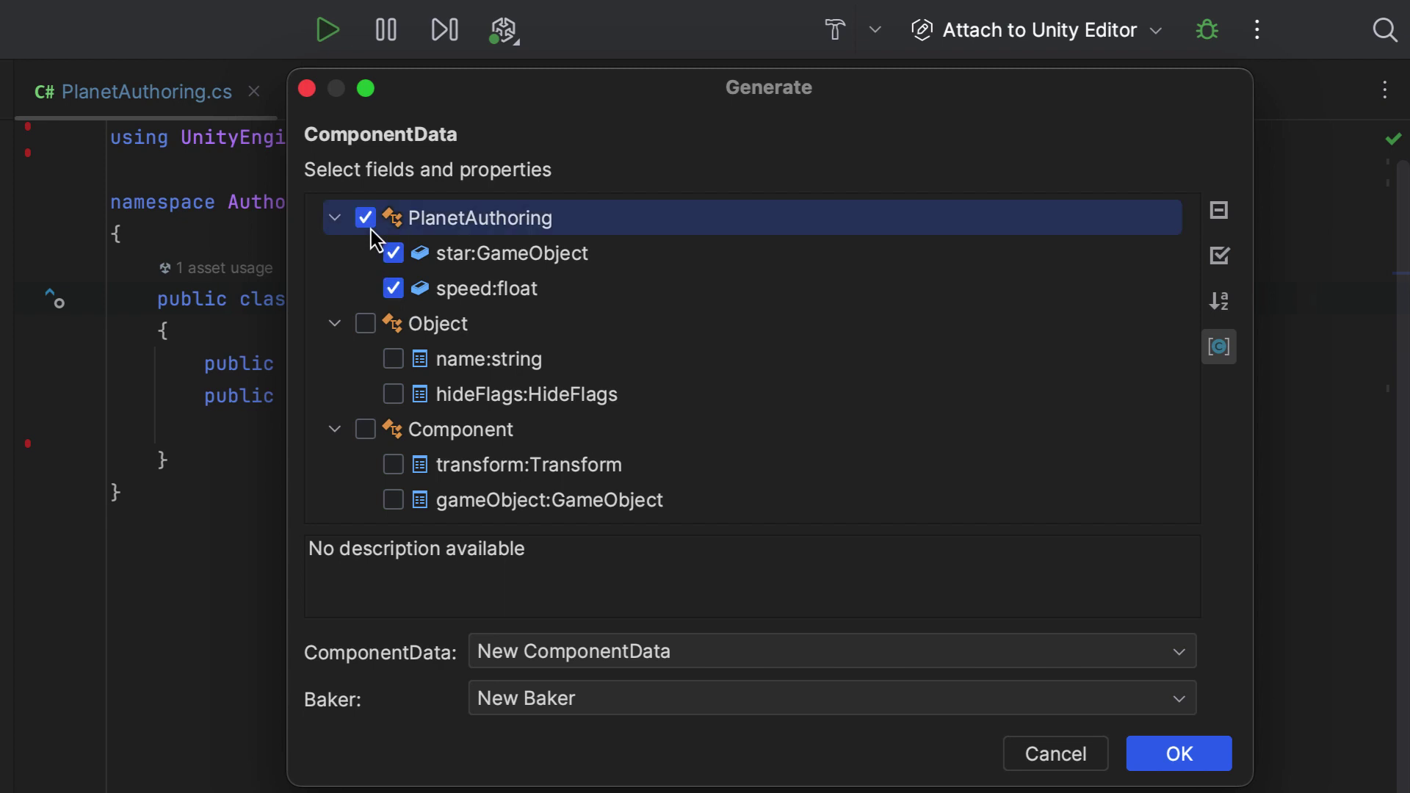
{"action": "left_click", "coordinate": [1149, 756]}
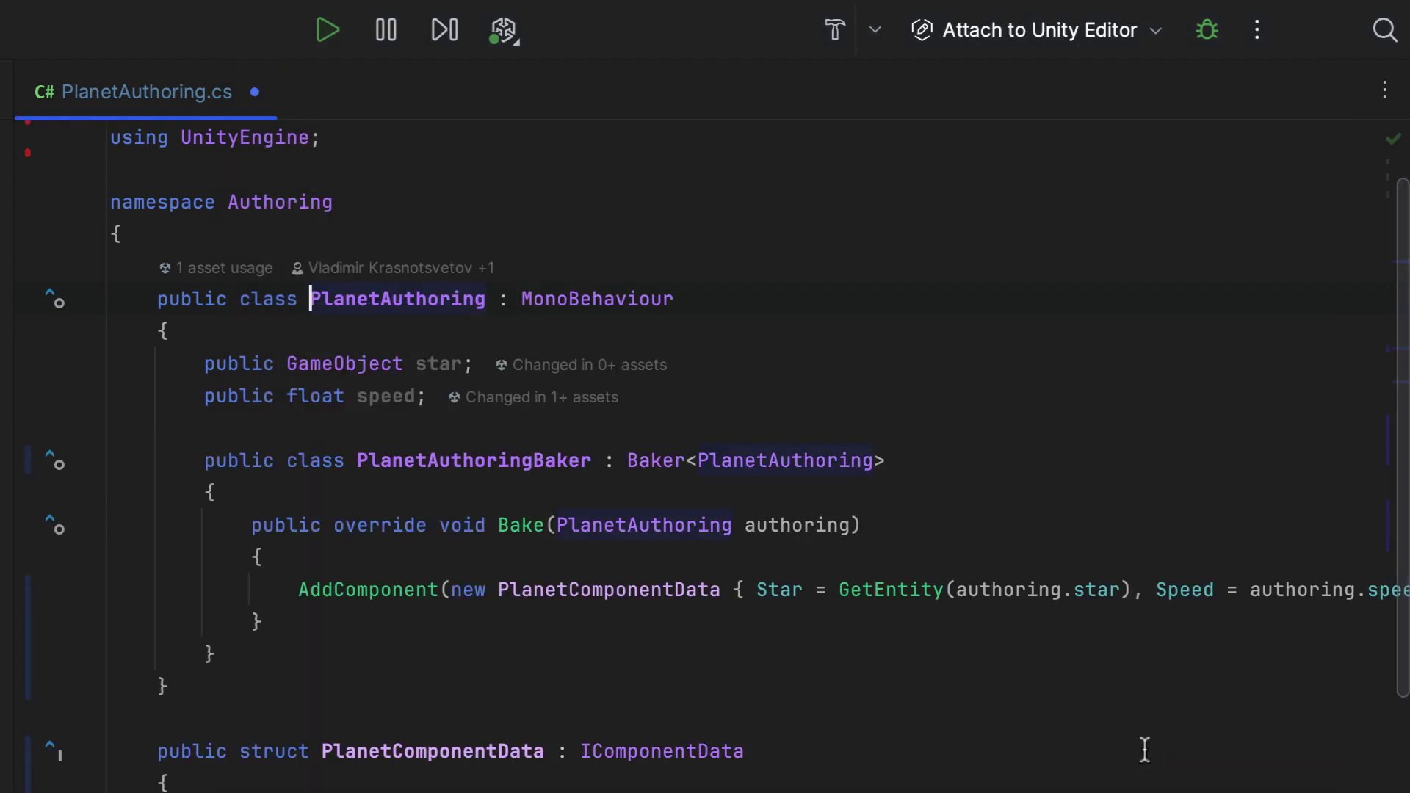
{"action": "scroll", "coordinate": [1145, 749], "scroll_direction": "down", "scroll_amount": 2}
{"action": "scroll", "coordinate": [1145, 750], "scroll_direction": "down", "scroll_amount": 2}
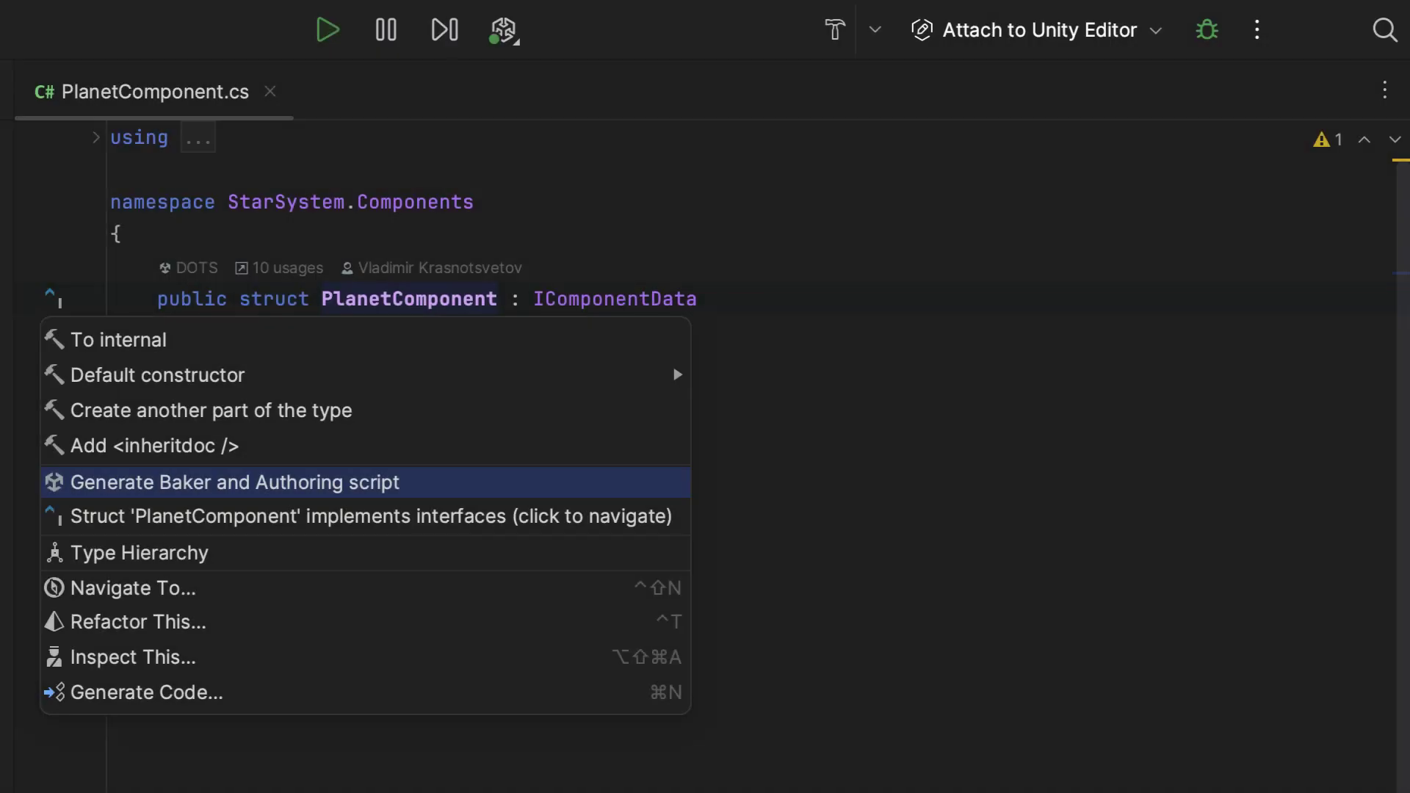
- Generate PlanetComponentAuthoring and its baker from PlanetComponent with all four fields checked
{"action": "key", "text": "Return"}
{"action": "key", "text": "super+a"}
{"action": "key", "text": "space"}
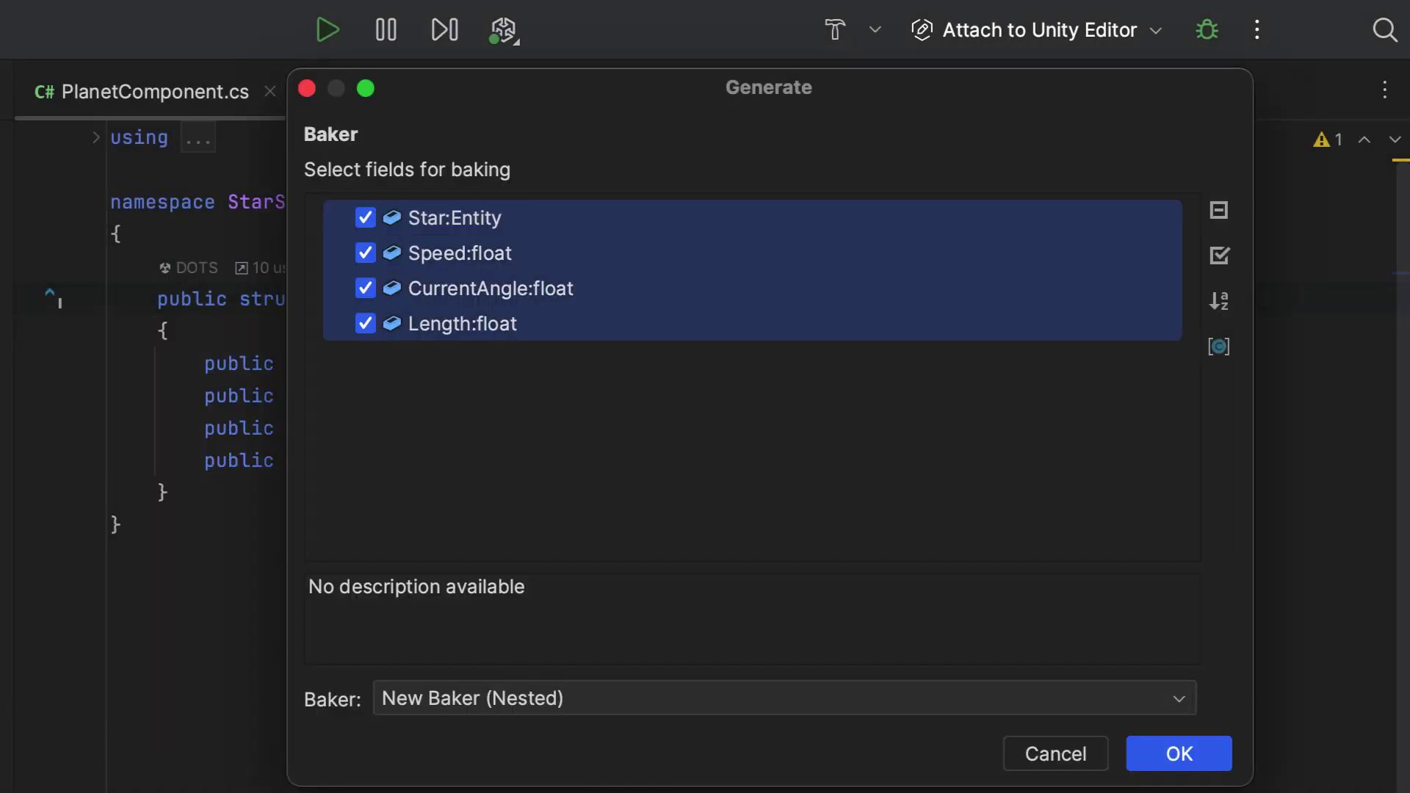
{"action": "left_click", "coordinate": [1194, 758]}
{"action": "scroll", "coordinate": [1195, 757], "scroll_direction": "down", "scroll_amount": 4}
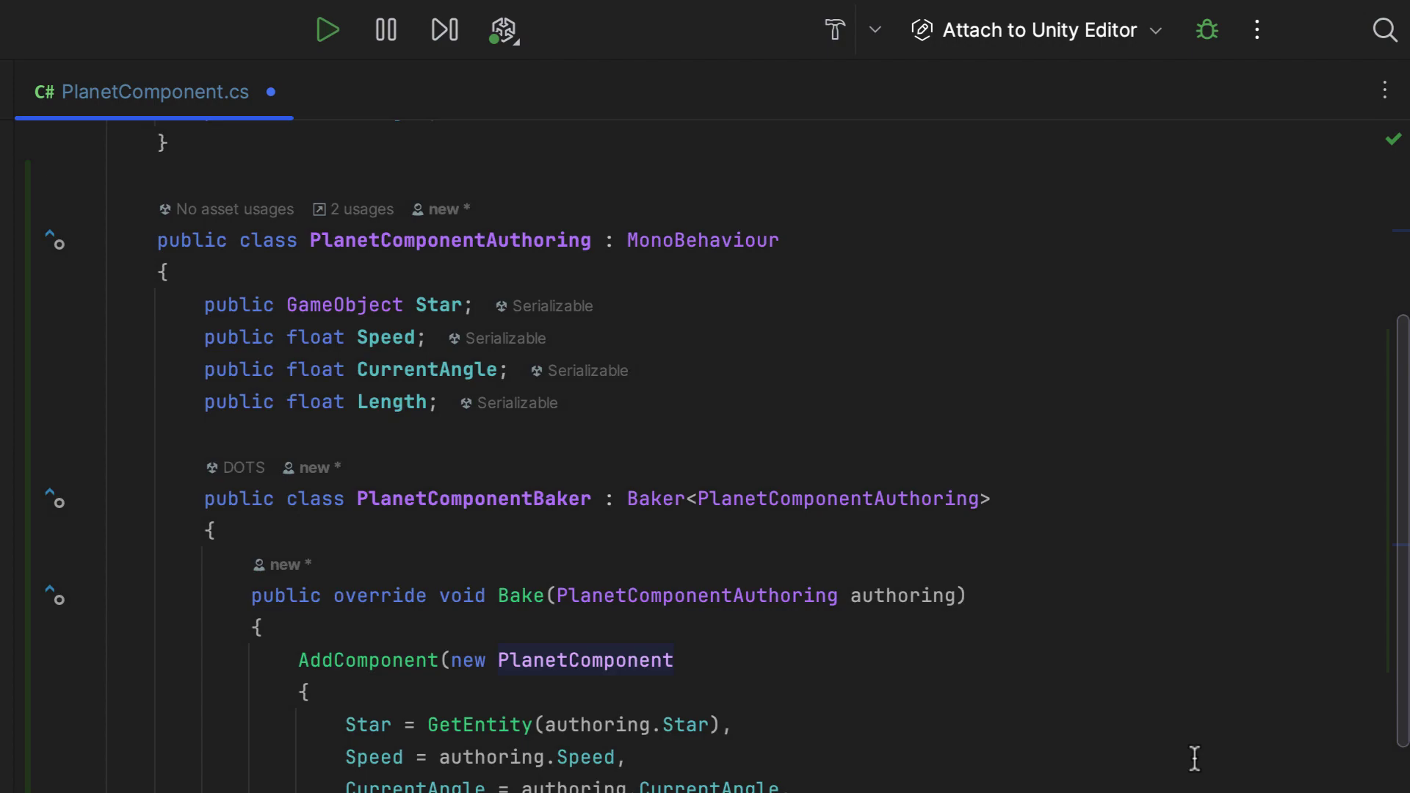
{"action": "scroll", "coordinate": [1195, 758], "scroll_direction": "down", "scroll_amount": 1}
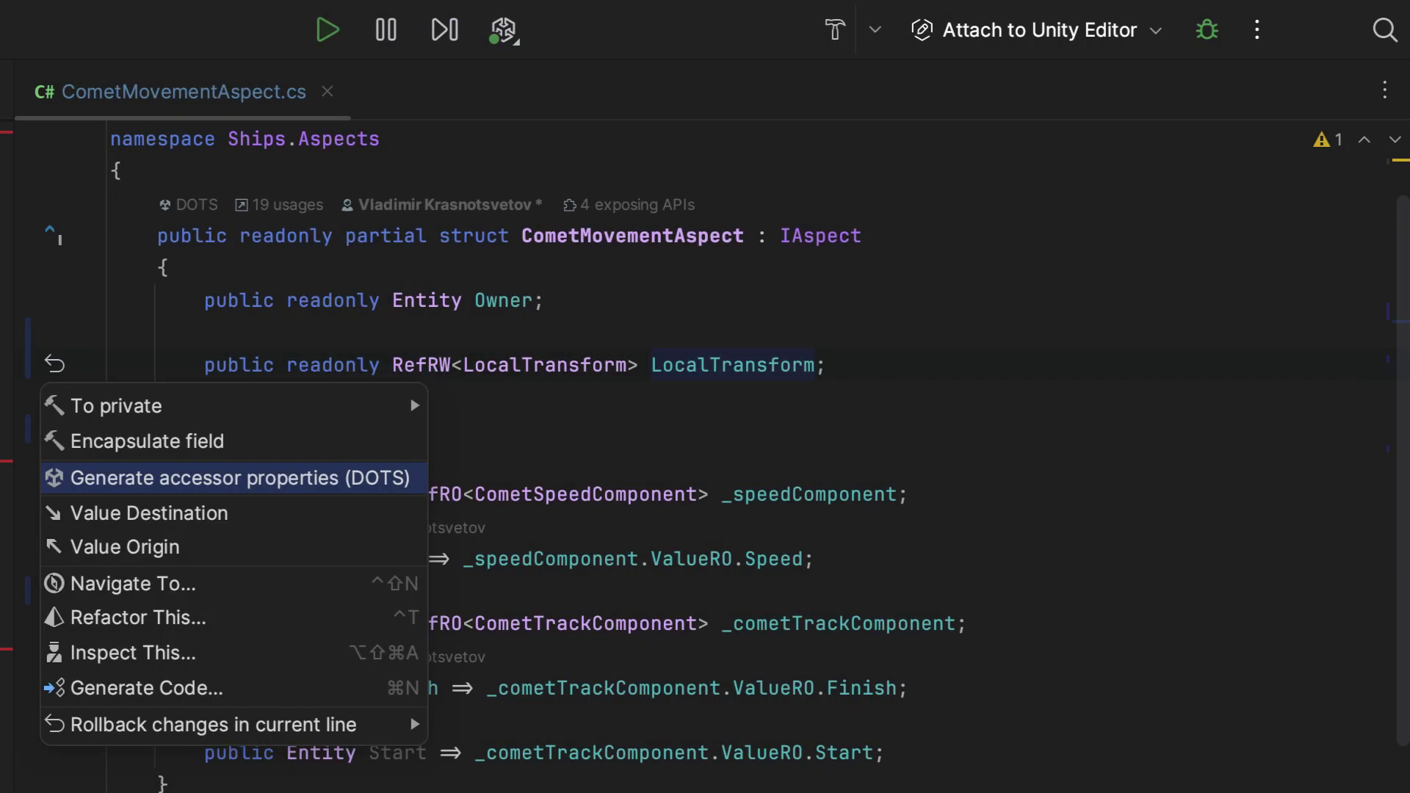
- Generate the Position accessor from LocalTransform and use aspect.Position in CometMovementSystem
{"action": "key", "text": "Return"}
{"action": "key", "text": "Return"}
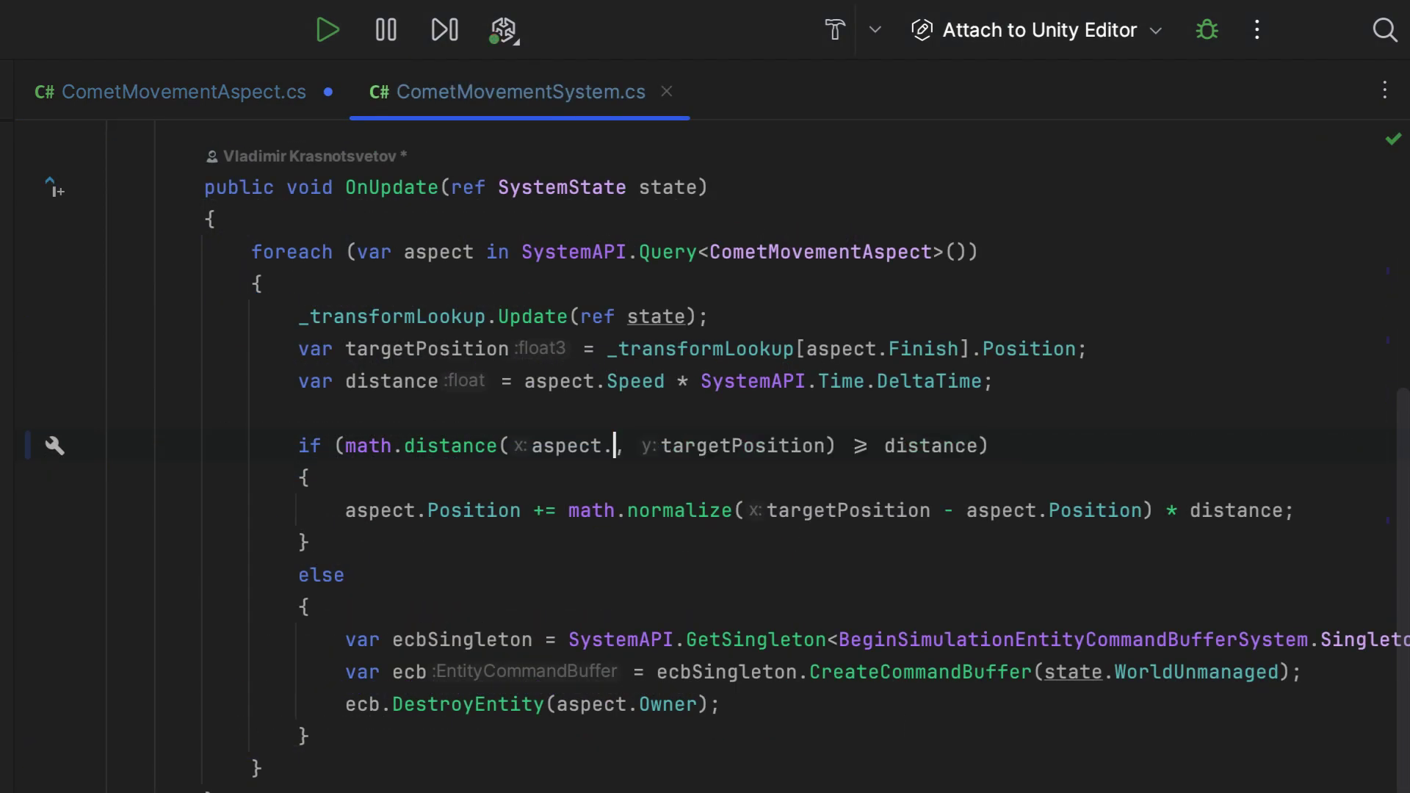
{"action": "type", "text": "Pos"}
{"action": "key", "text": "Return"}
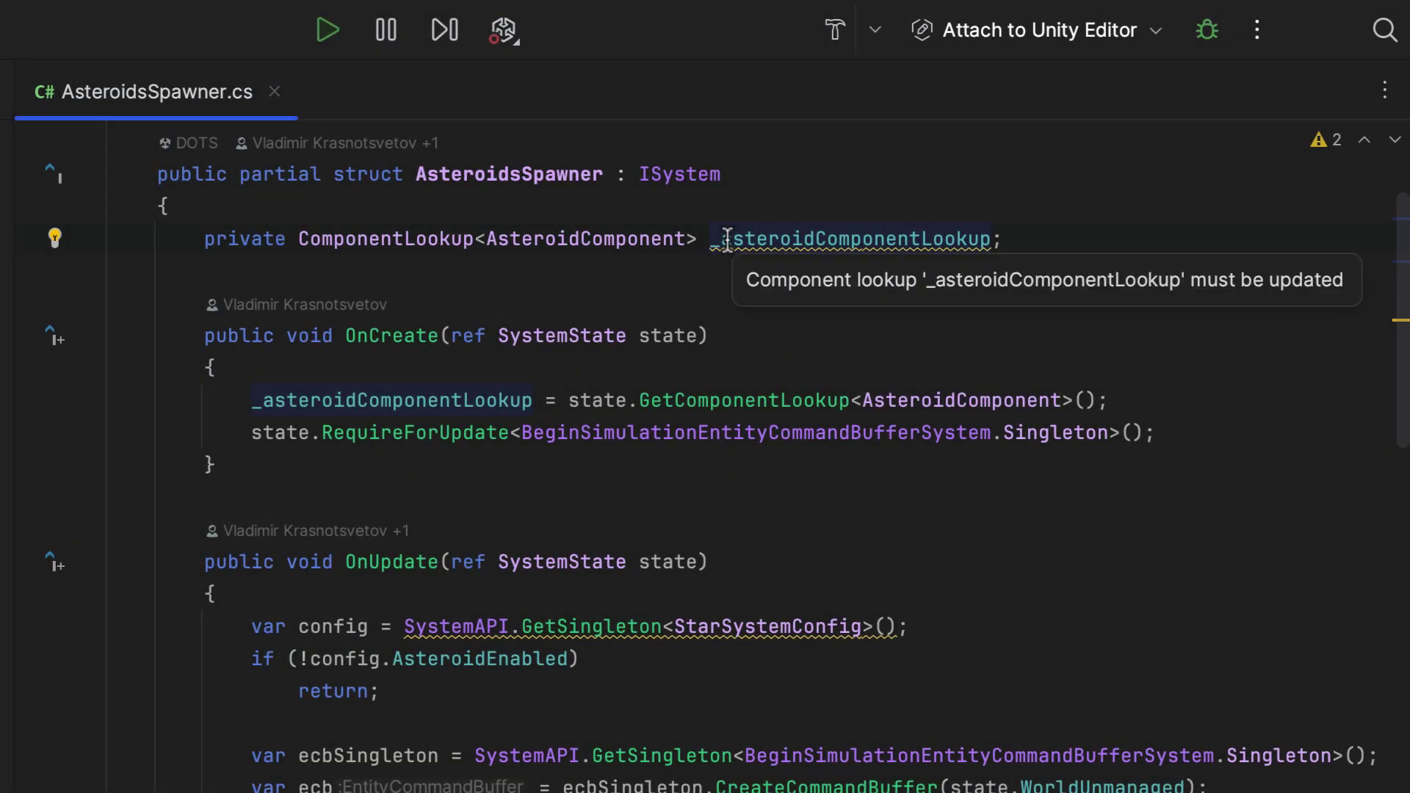
- Apply the quick-fix adding _asteroidComponentLookup.Update(ref state) at the start of OnUpdate
{"action": "key", "text": "alt+Return"}
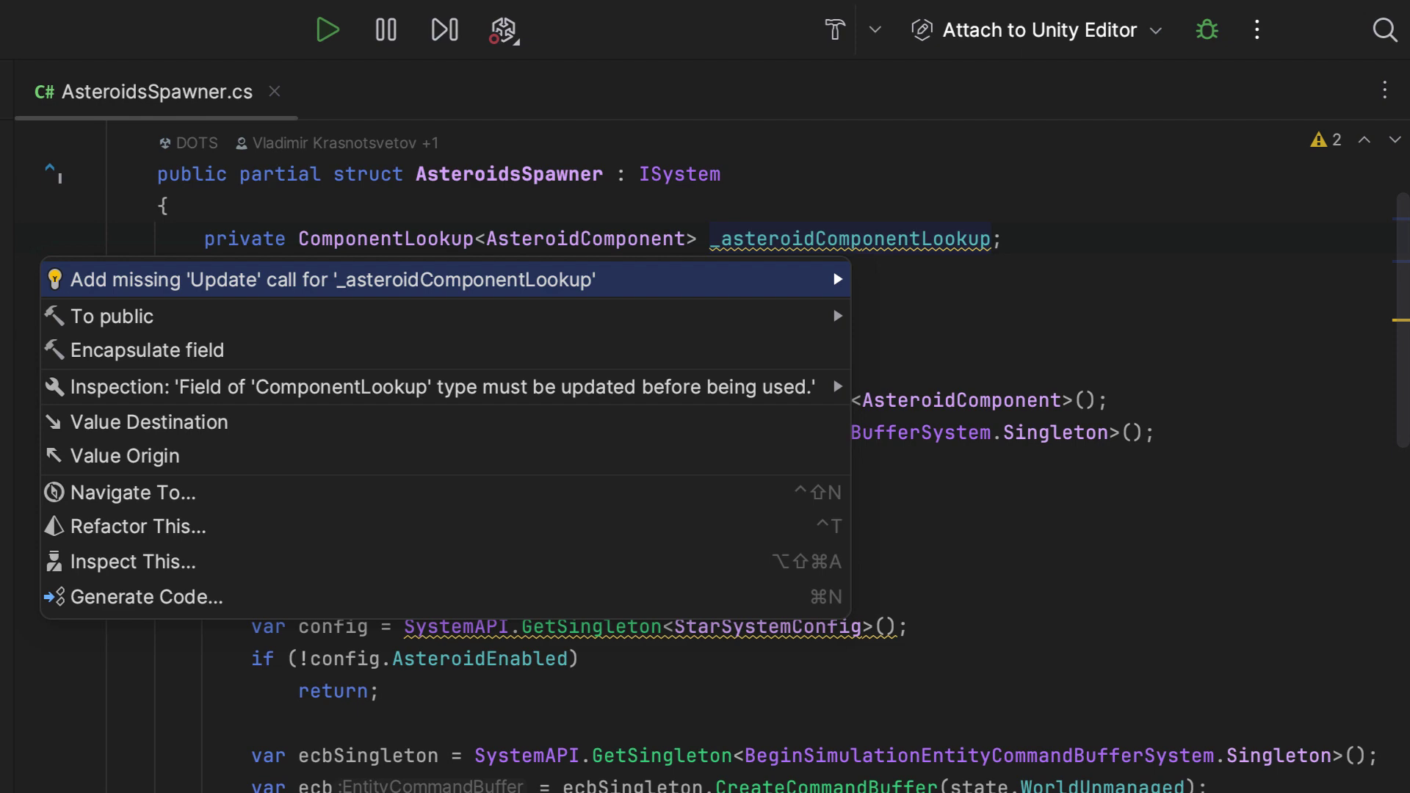
{"action": "key", "text": "Return"}
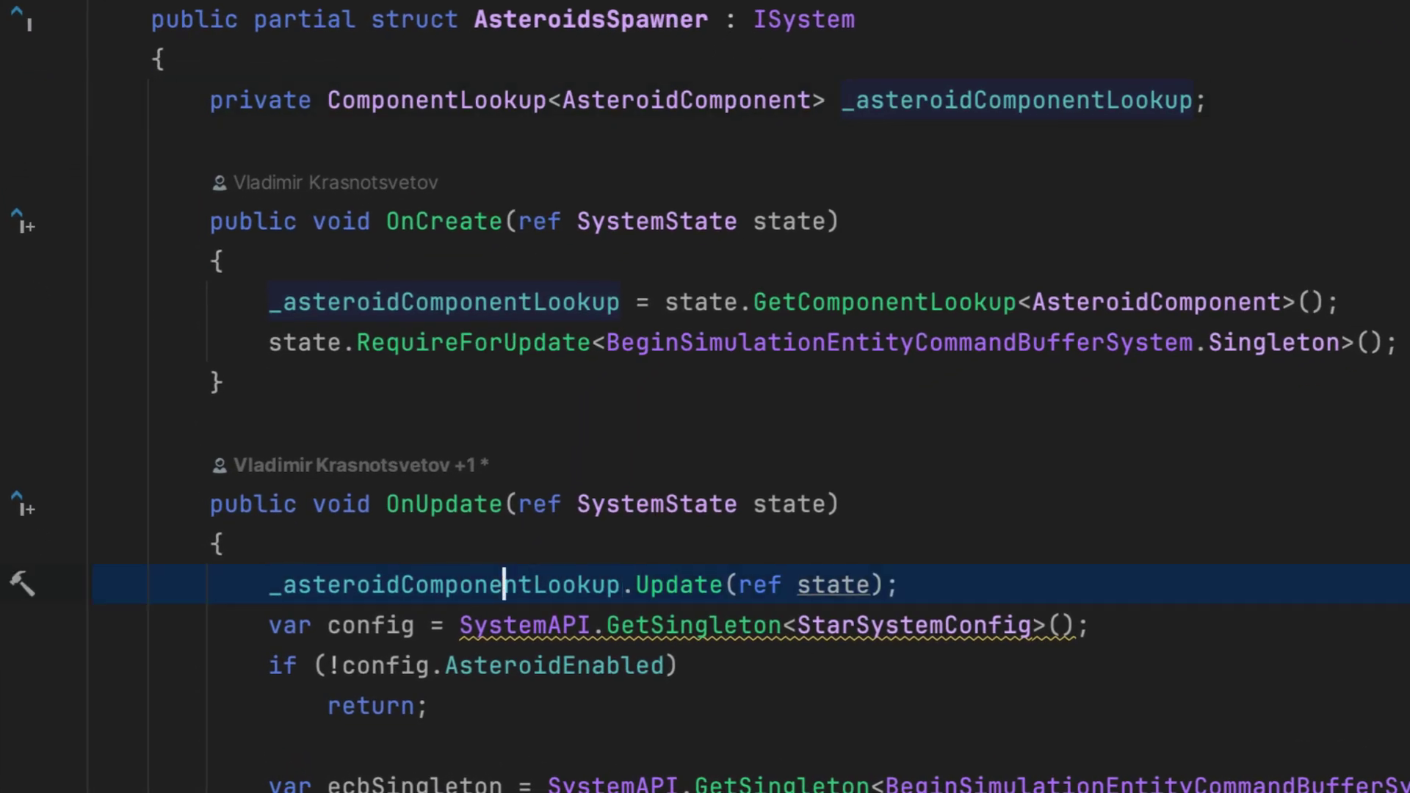